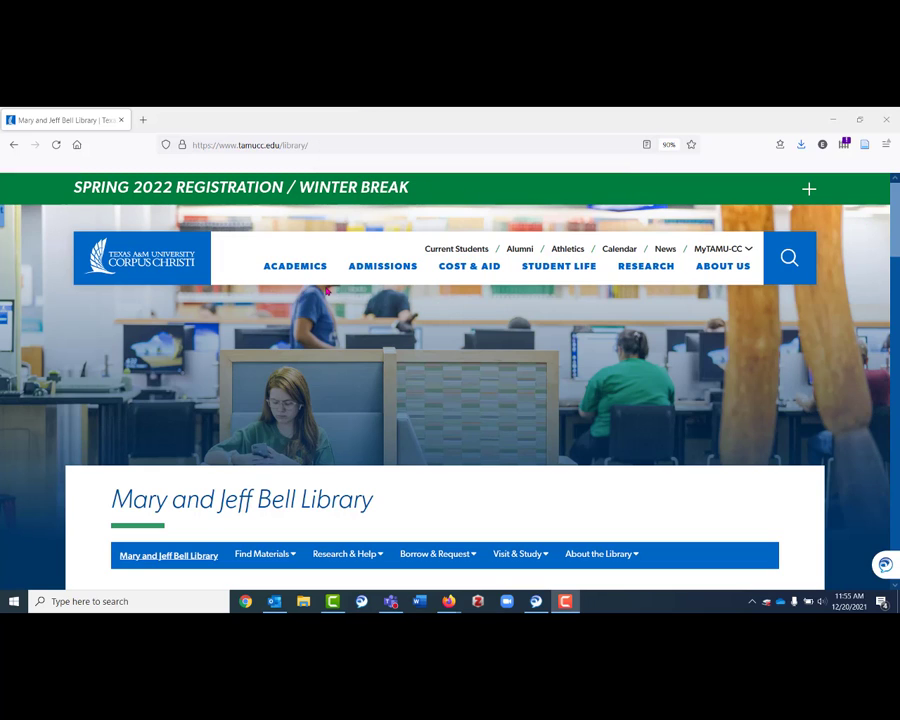
Step: Search the library's quick search for "agatha christie" and highlight the number of results found
mouse_move(316, 272)
scroll(54, 492, down, 3)
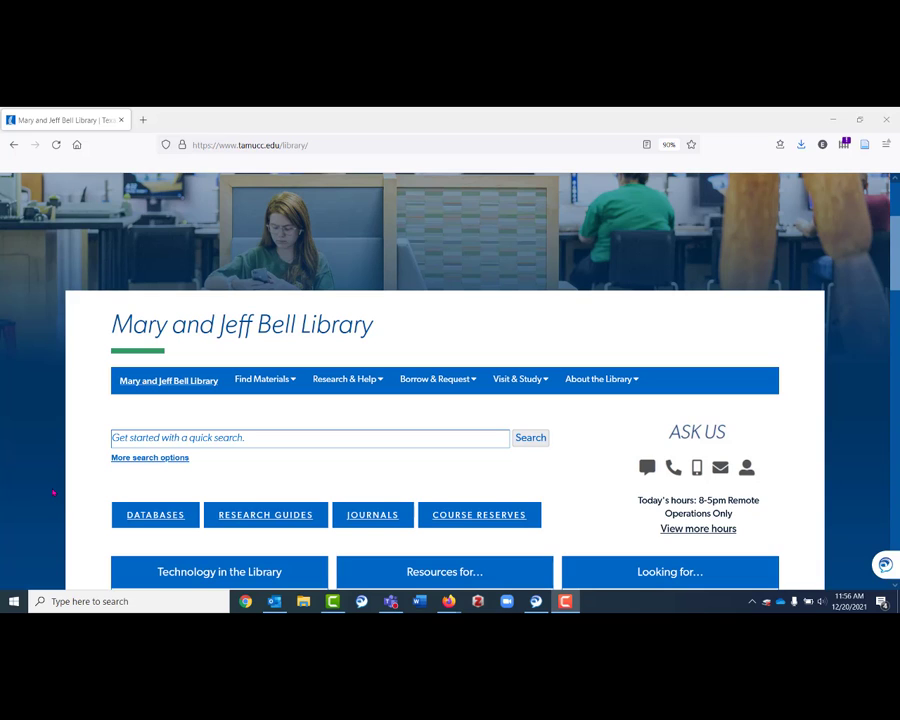
scroll(83, 439, up, 1)
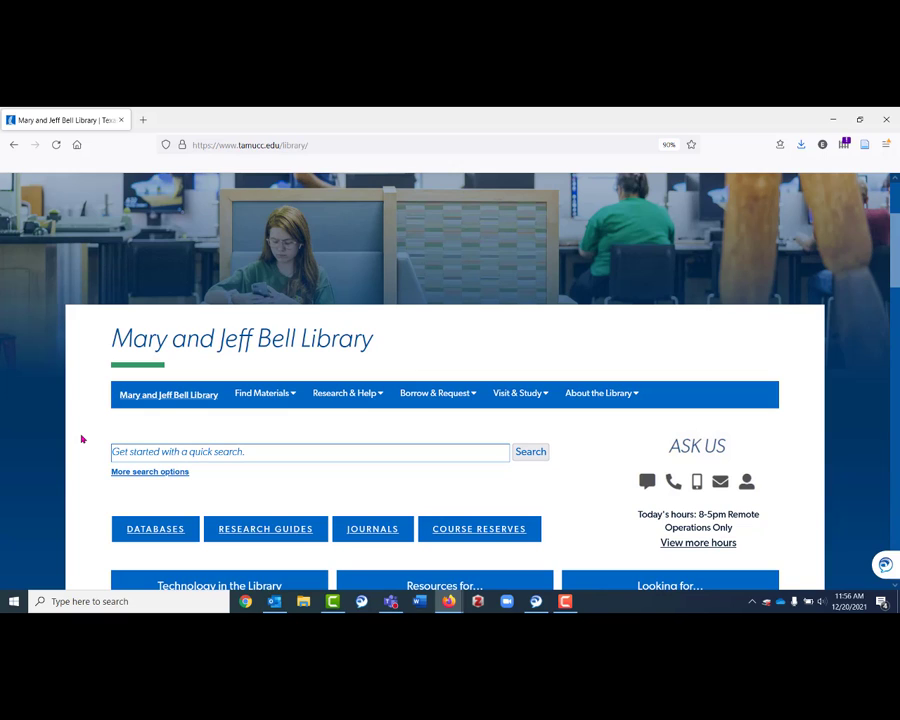
click(133, 456)
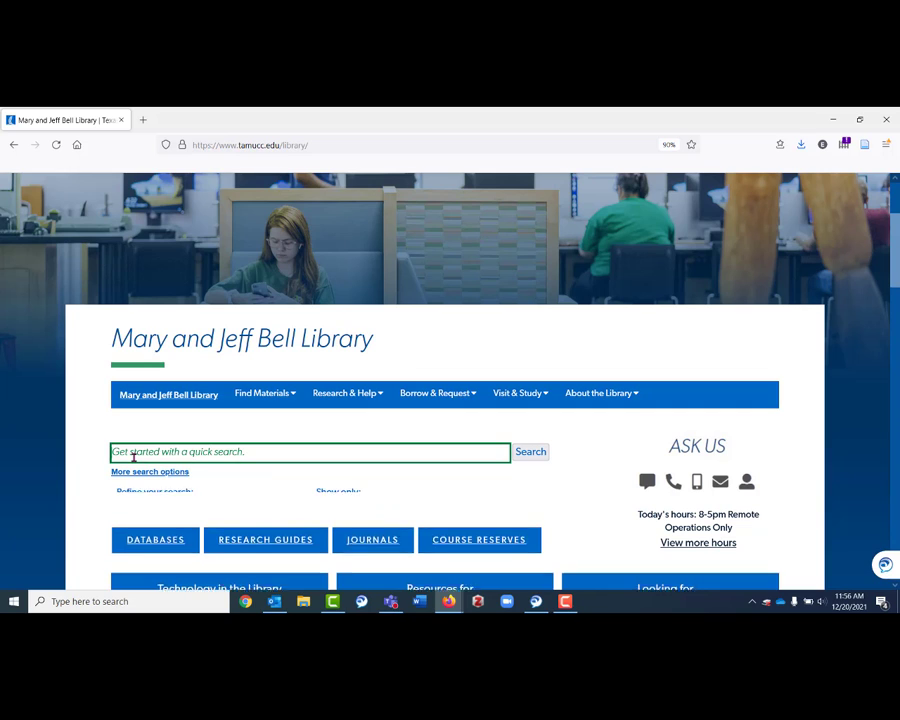
text(agatha christie)
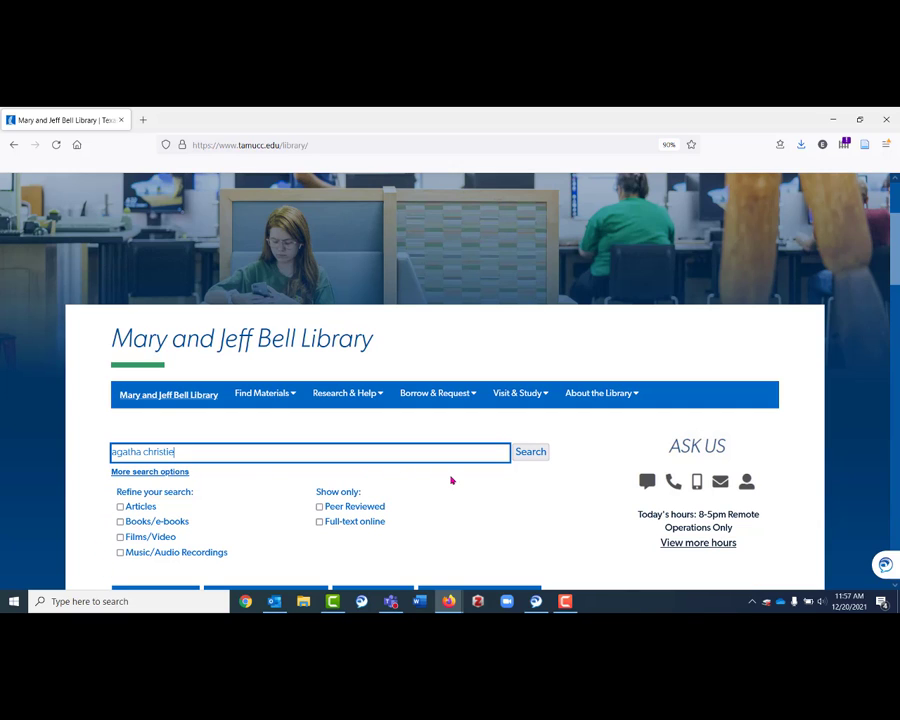
click(531, 455)
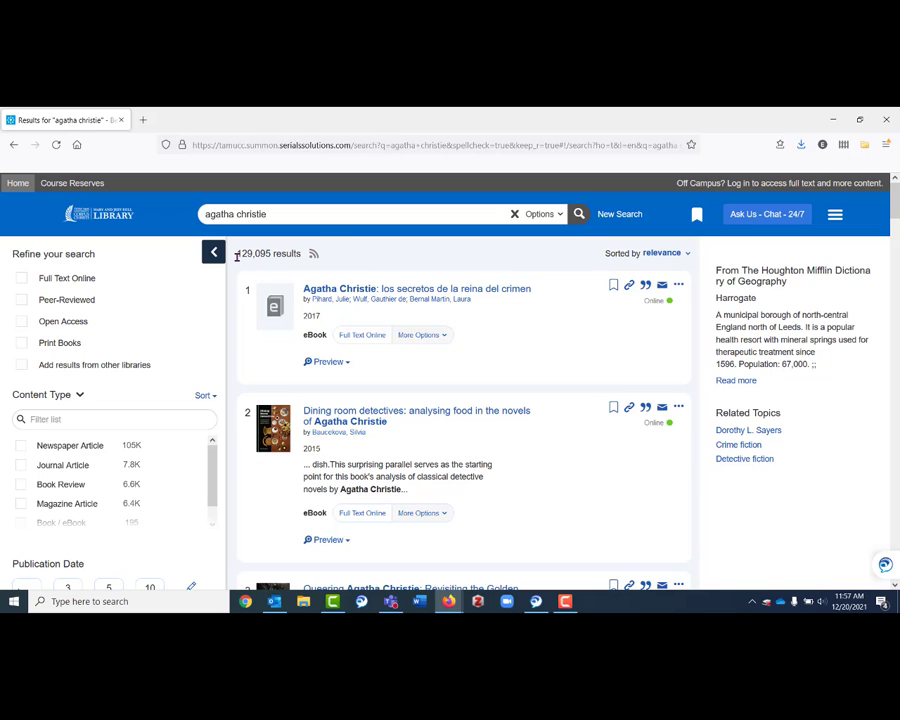
drag(237, 256, 272, 256)
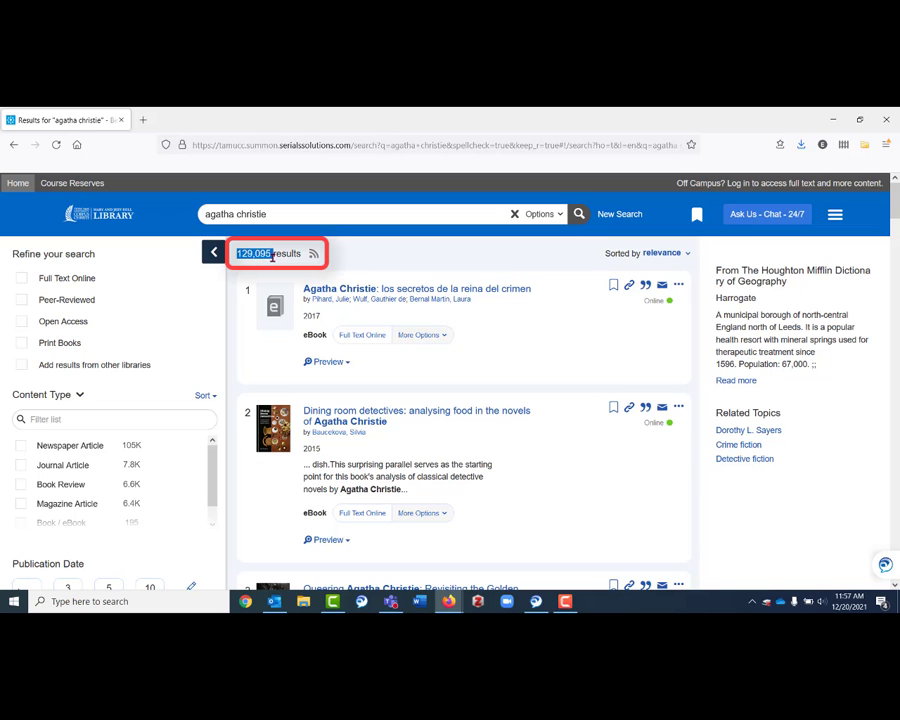
click(262, 269)
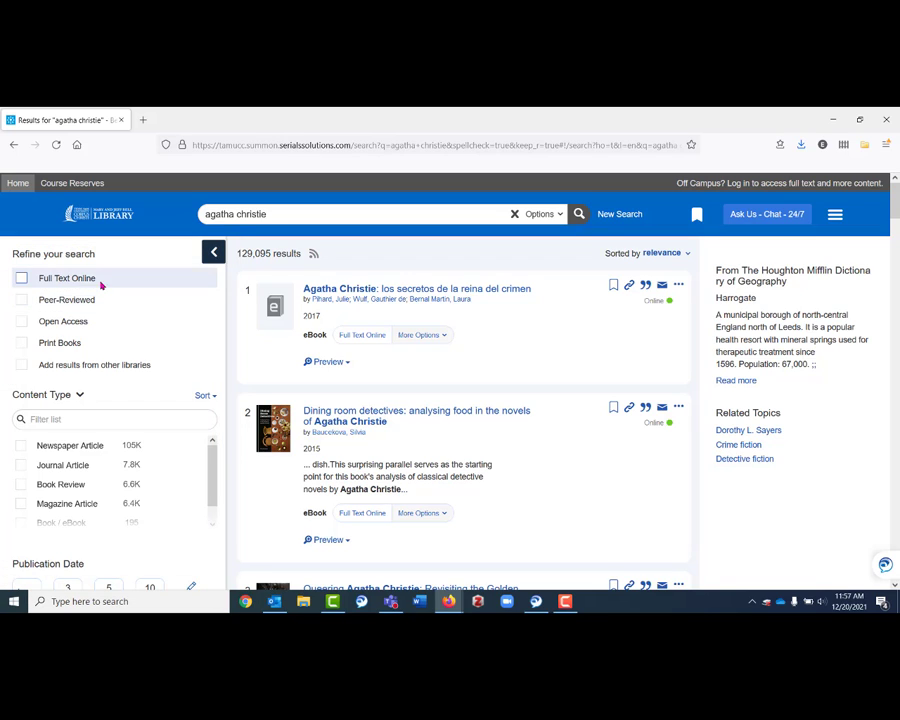
Step: Limit the search results to Full Text Online items and the Journal Article content type
click(20, 280)
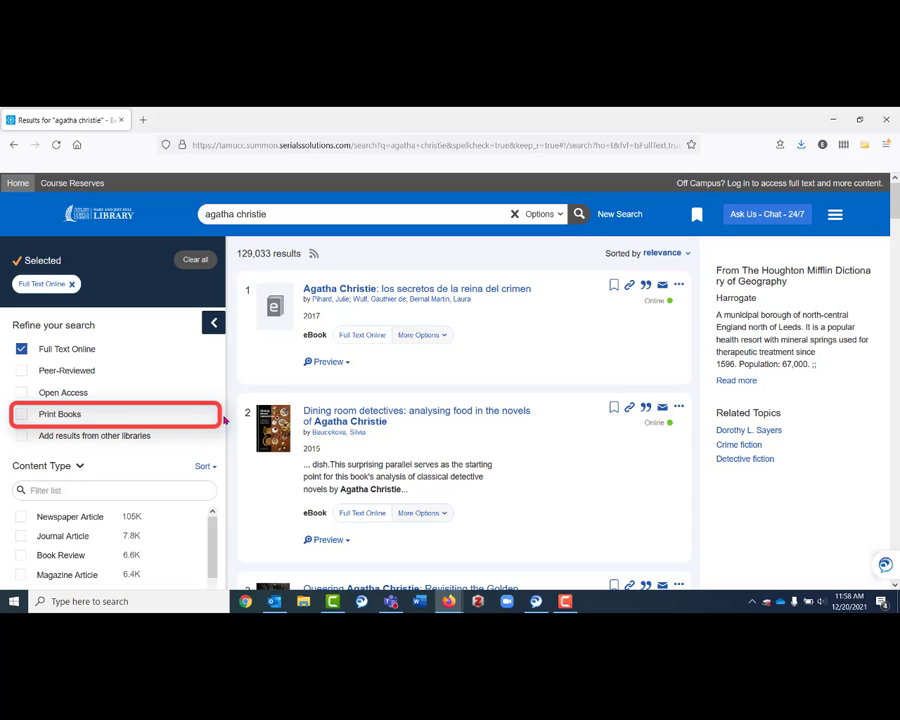
scroll(228, 429, down, 3)
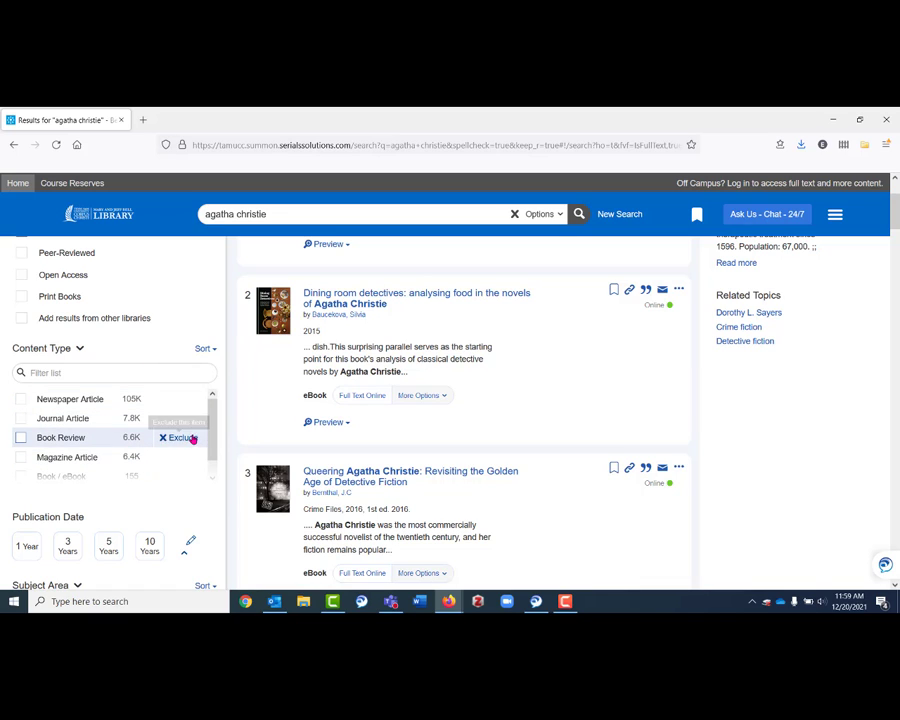
mouse_move(213, 417)
mouse_down()
mouse_move(213, 460)
mouse_move(213, 405)
mouse_up()
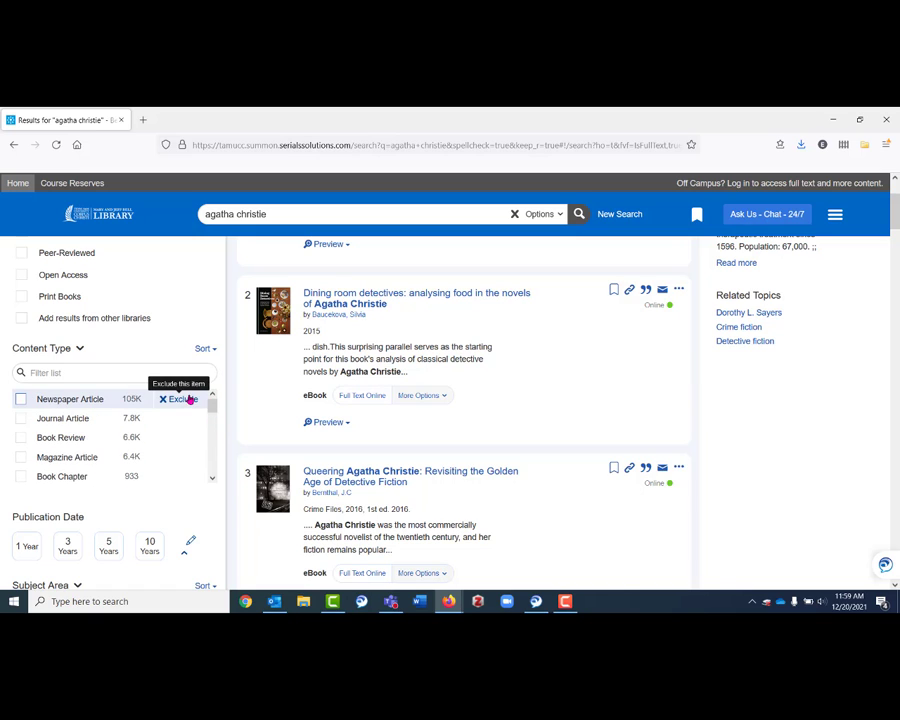
click(21, 419)
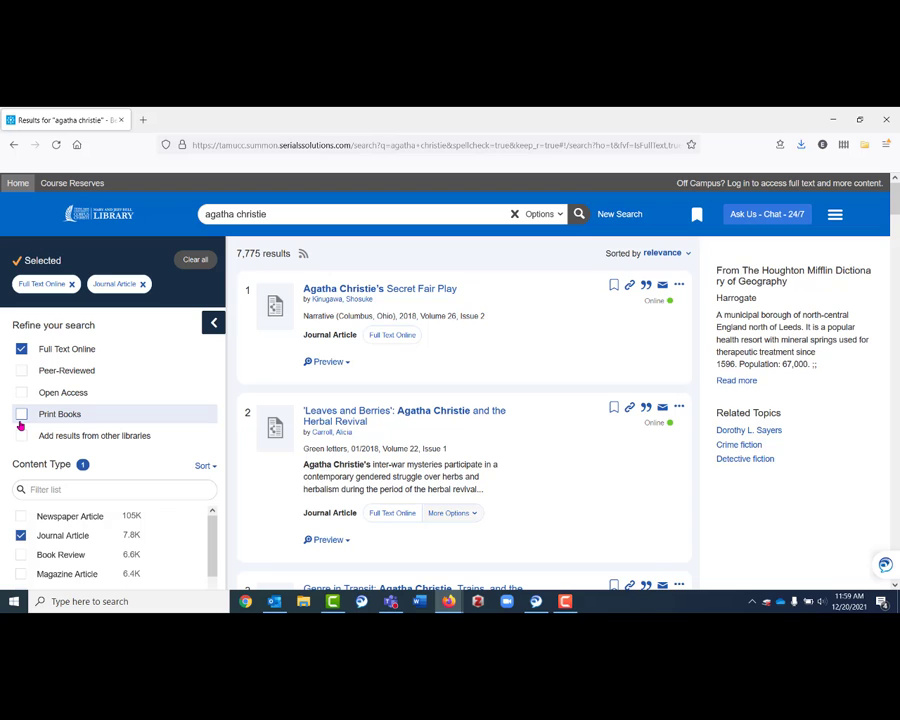
Step: Restrict the journal article results to a publication date within the last 5 years
scroll(223, 436, down, 1)
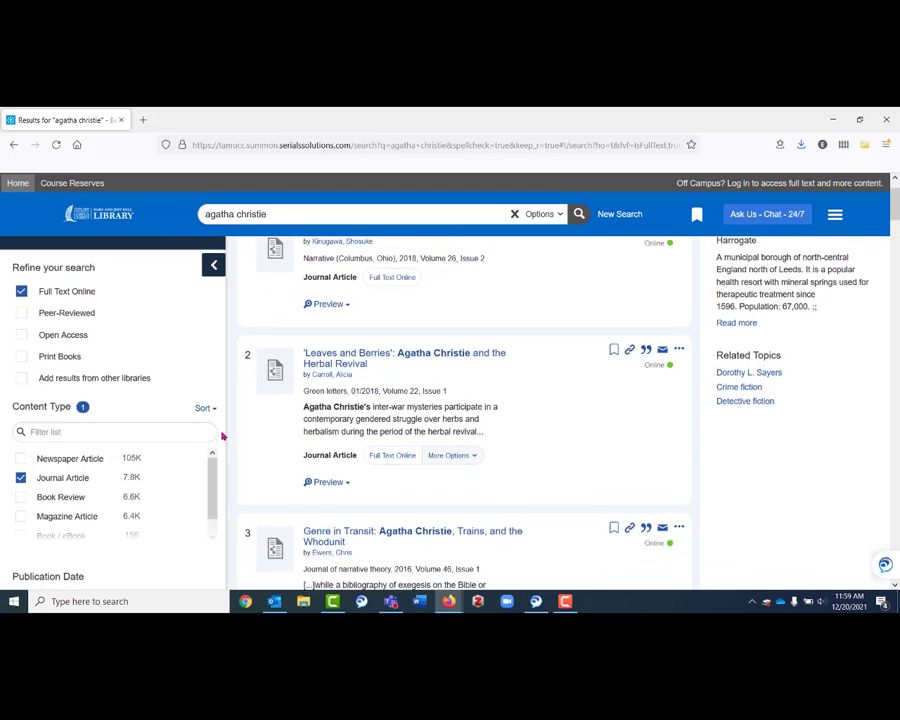
scroll(223, 436, down, 3)
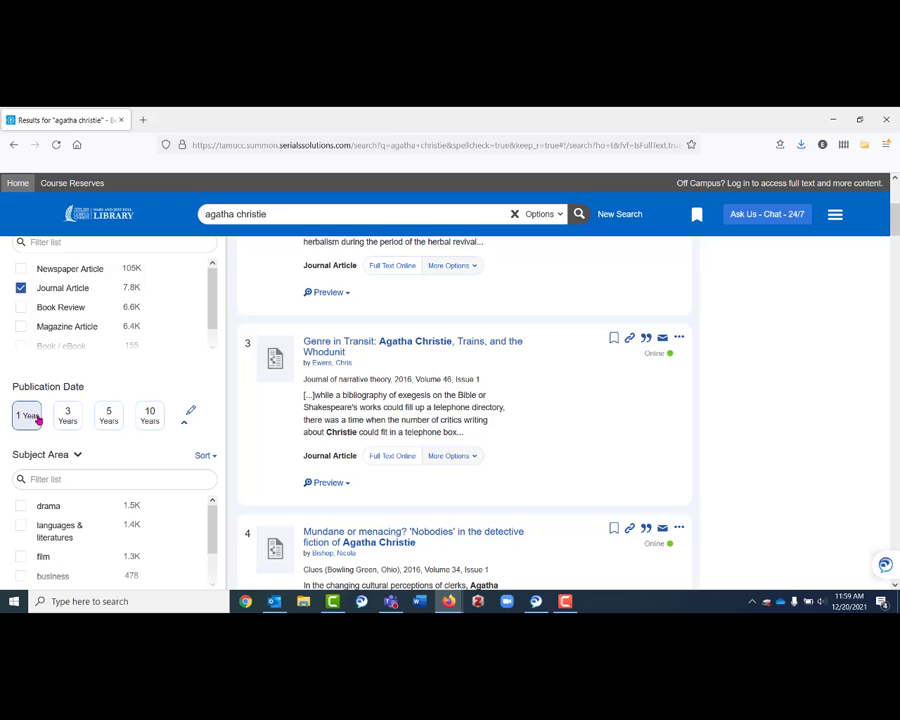
click(191, 415)
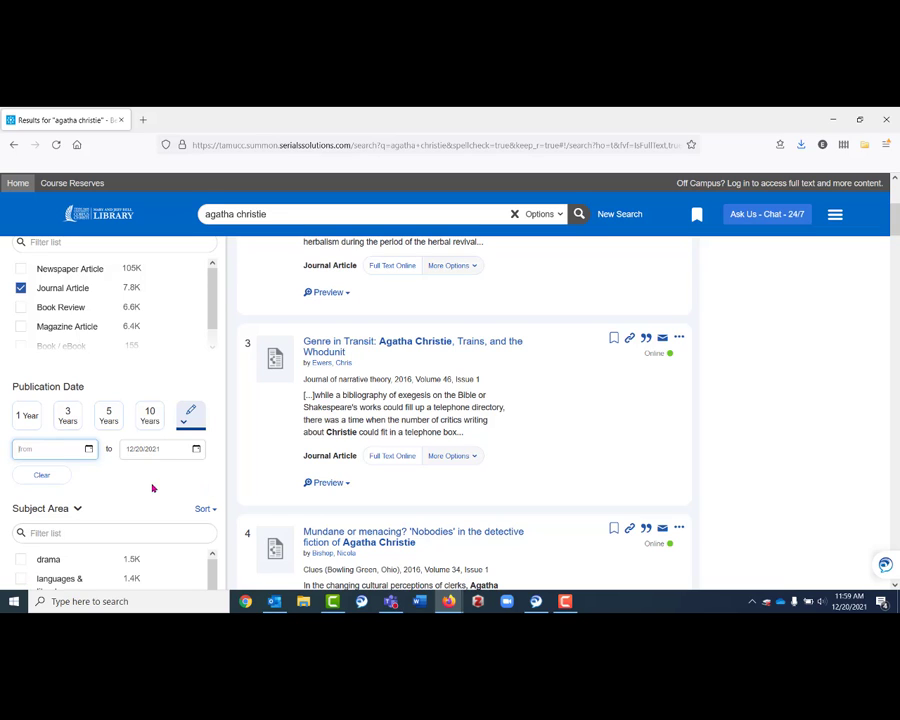
click(109, 416)
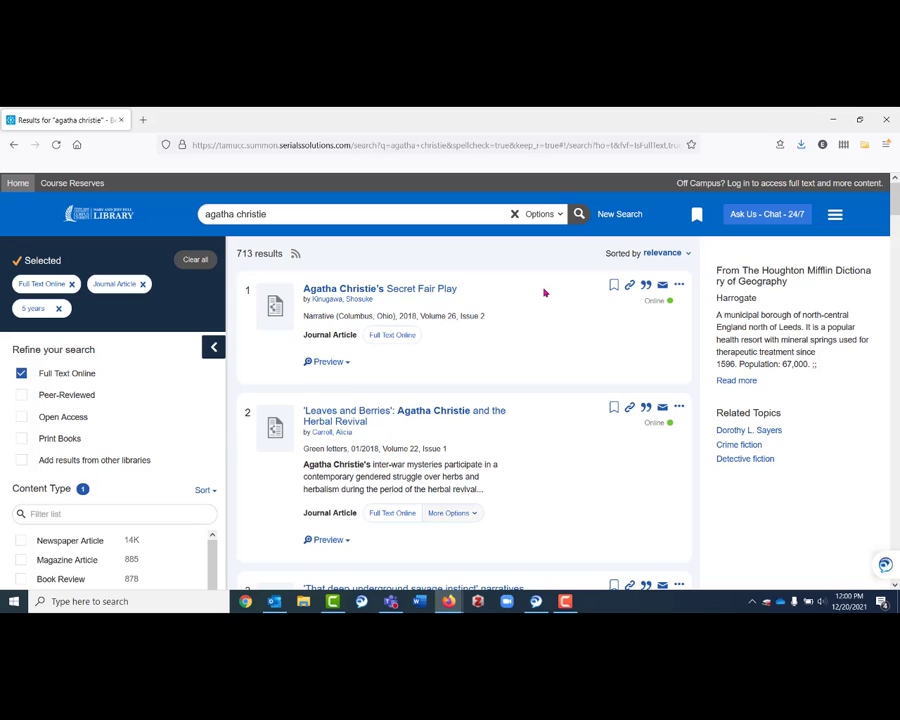
Step: Open the first result, "Agatha Christie's Secret Fair Play", and look through its abstract, full text and article options
click(441, 291)
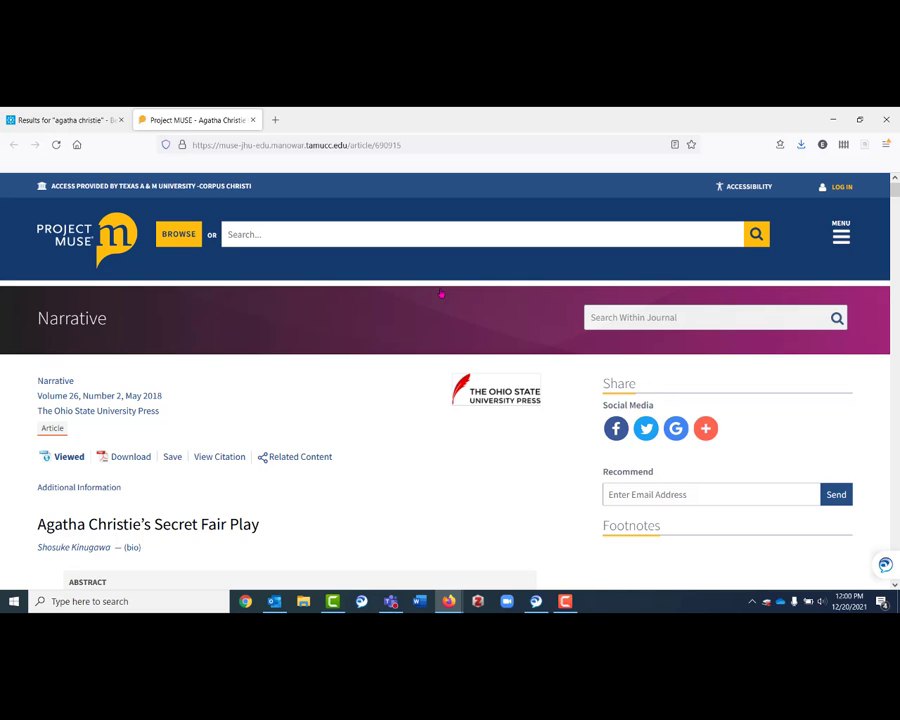
scroll(441, 293, down, 4)
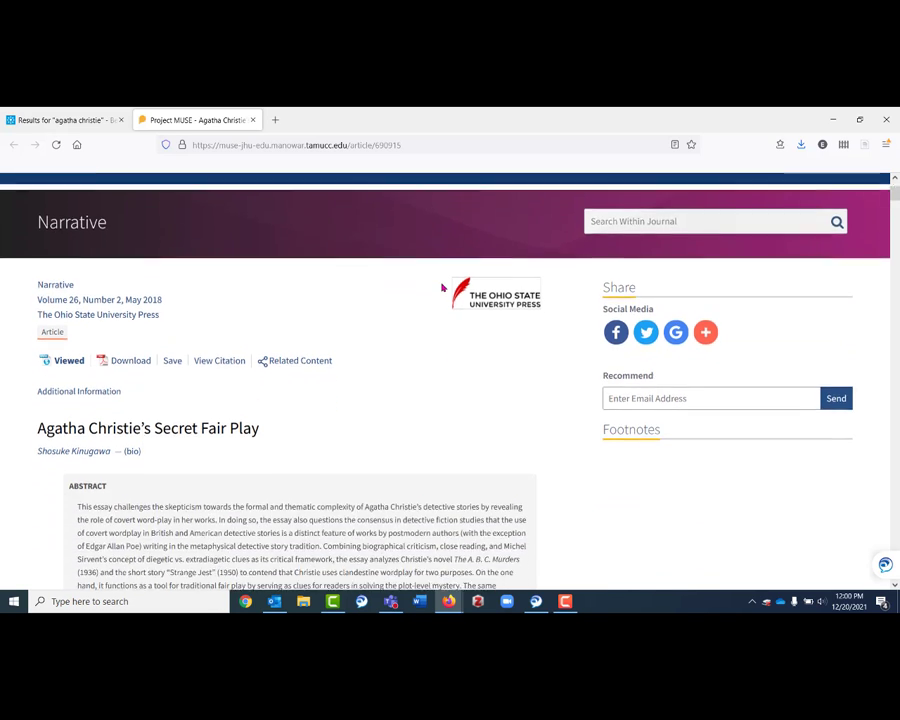
scroll(441, 287, down, 3)
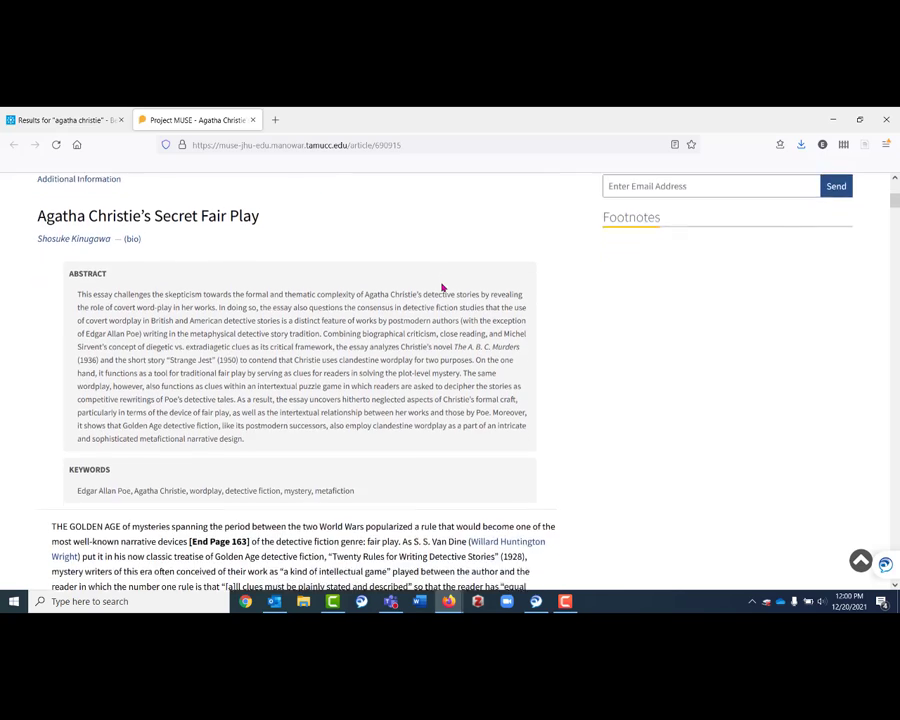
scroll(601, 417, down, 3)
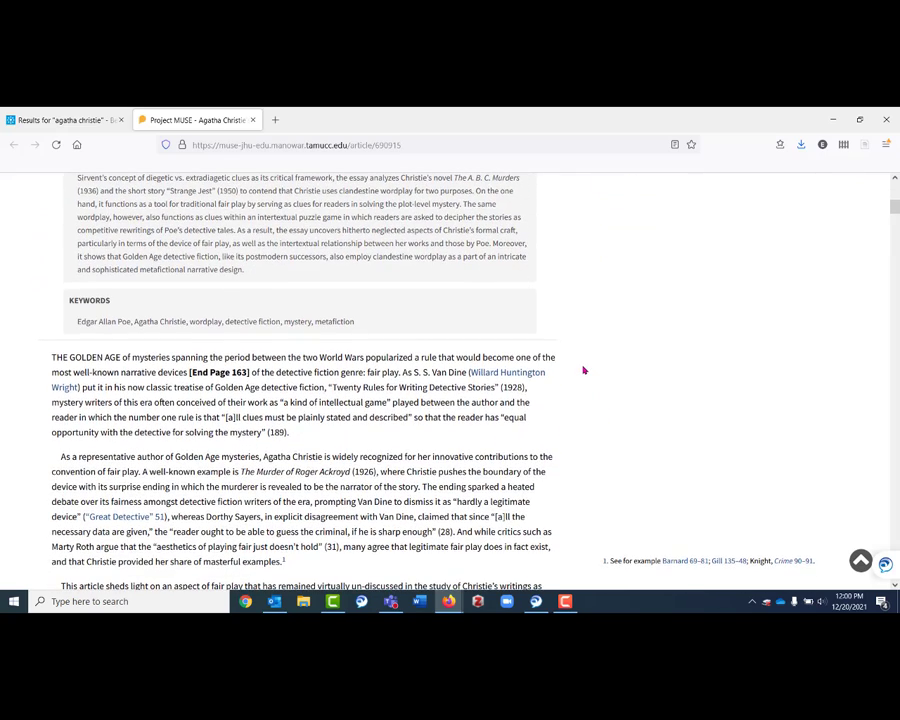
scroll(584, 370, up, 1)
scroll(584, 370, up, 5)
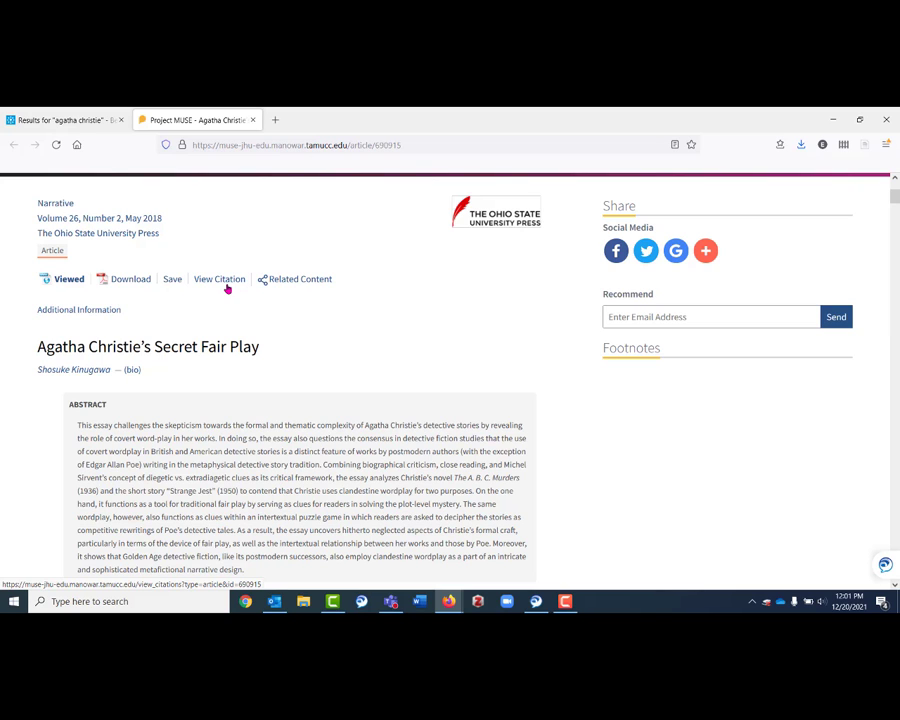
Step: Back in the search results, preview the first article's citation in APA 7th Edition format, then close the citation window
click(87, 122)
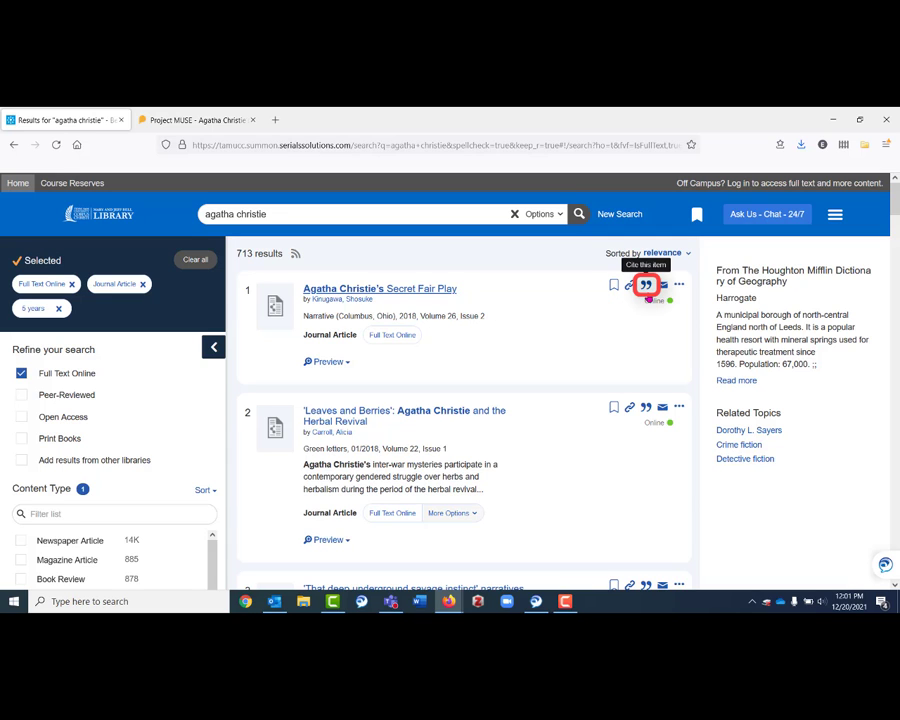
click(646, 286)
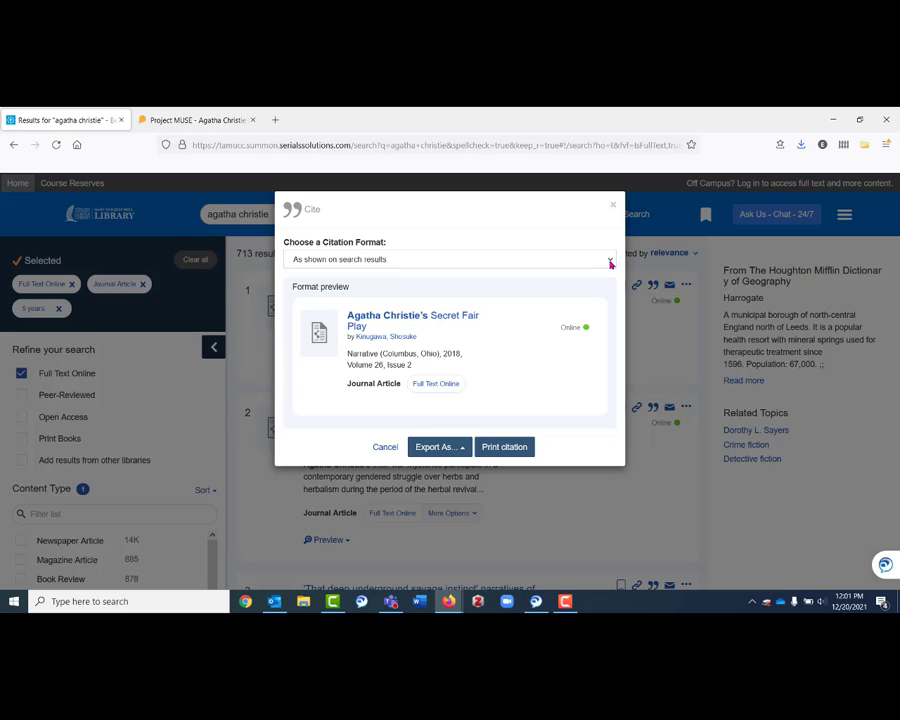
click(610, 262)
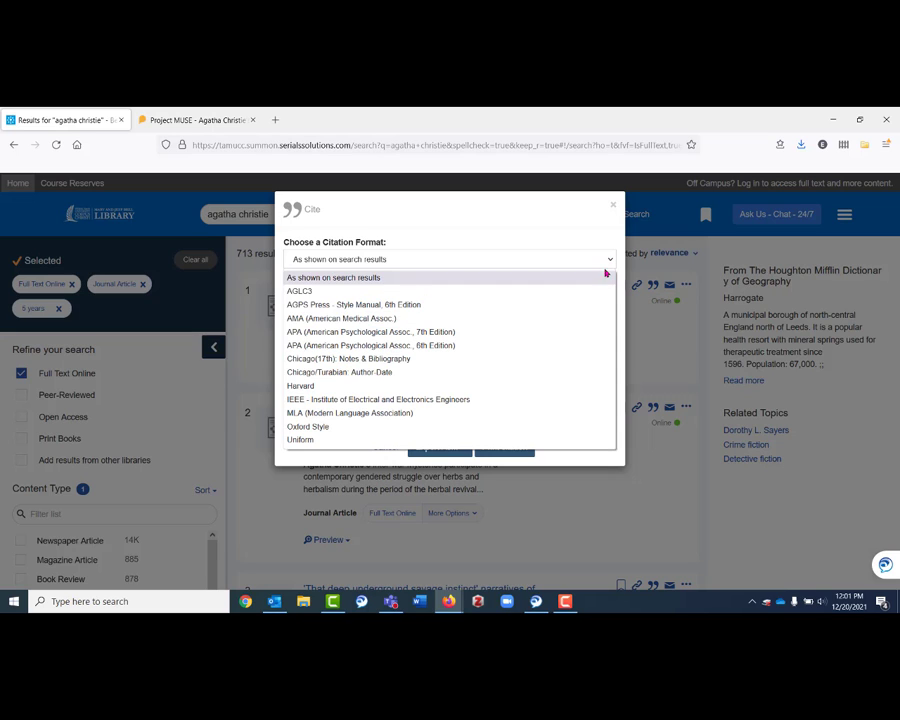
click(449, 333)
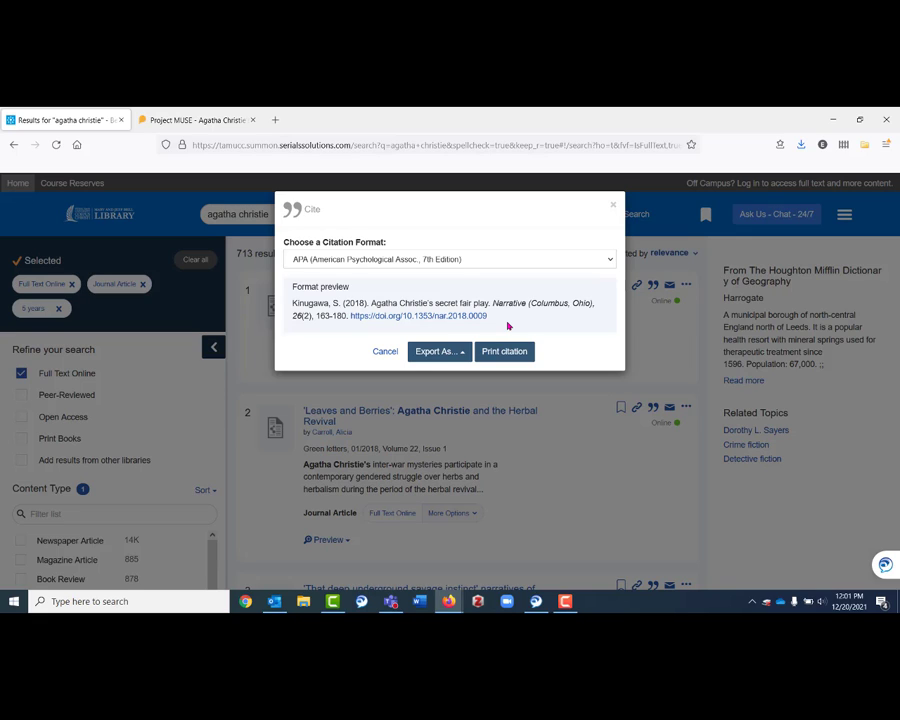
click(613, 206)
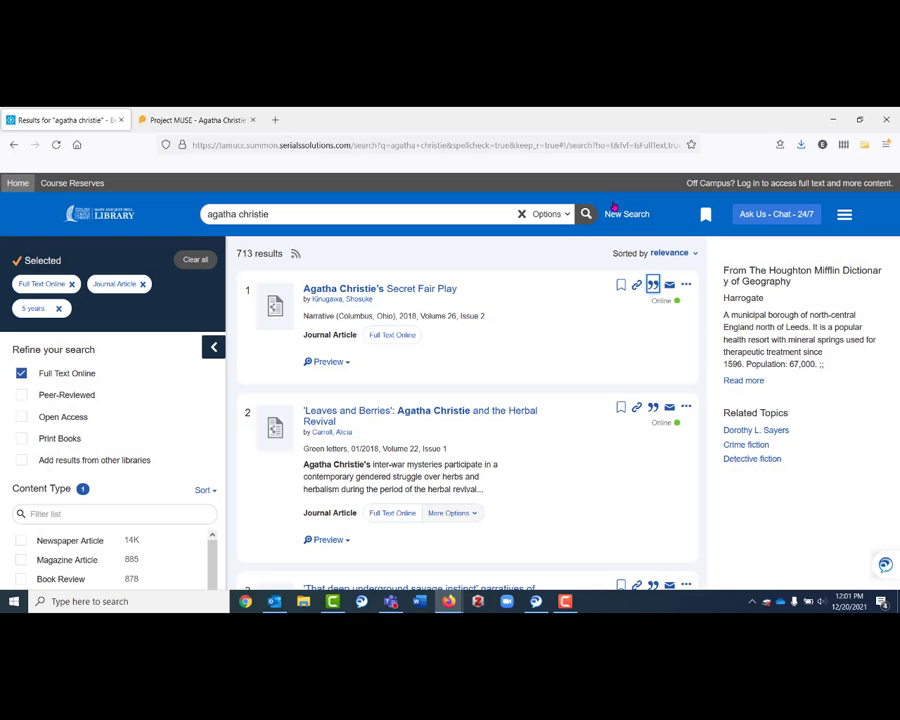
Step: Copy the permanent link of the first article and open it in a new browser tab
click(629, 285)
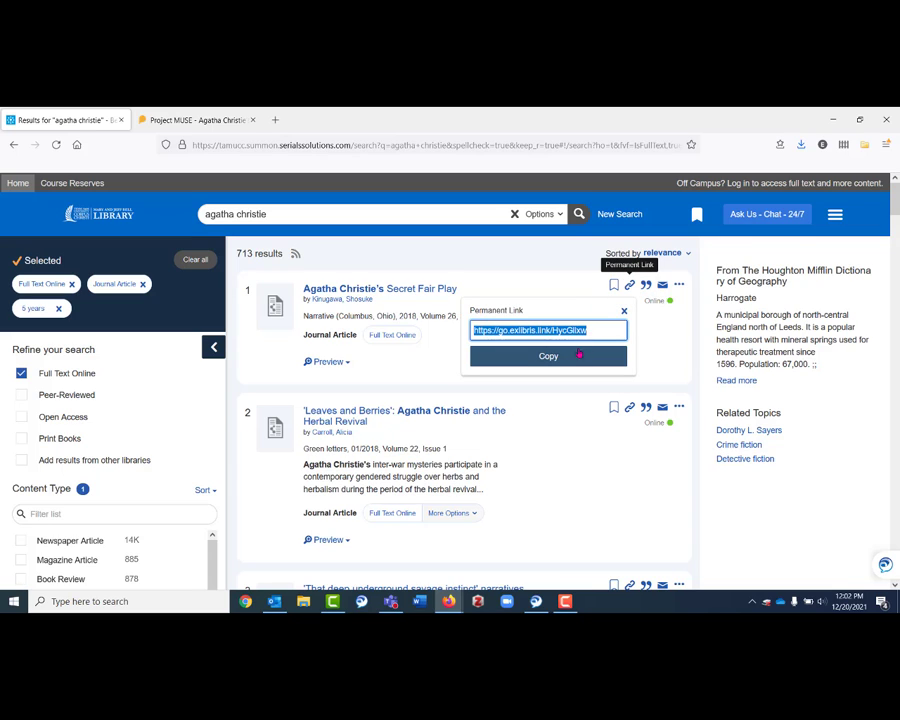
click(577, 356)
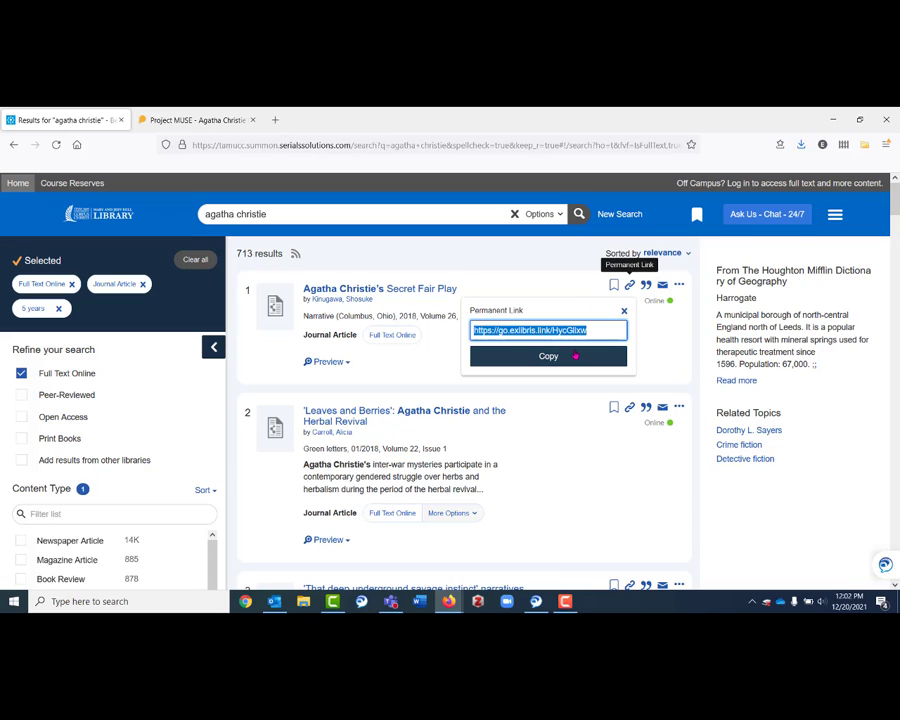
click(275, 120)
key(ctrl+v)
key(Return)
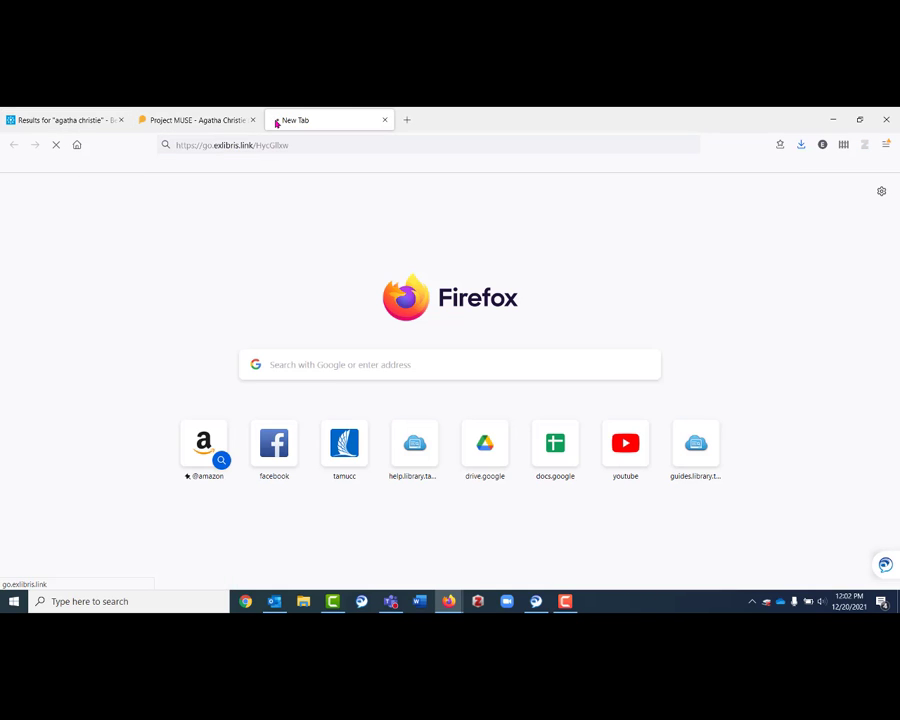